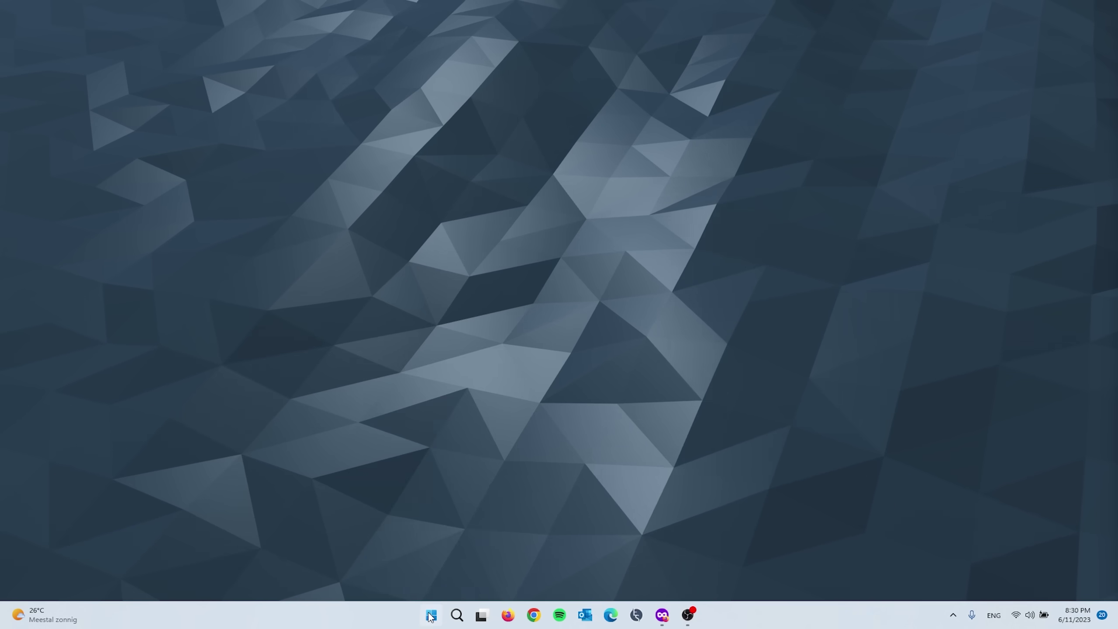
Open the Win+X quick-link menu from the Start button.
right_click(431, 616)
In Task Manager, filter processes by 'steam' and end the Steam (32 bit) task.
click(451, 462)
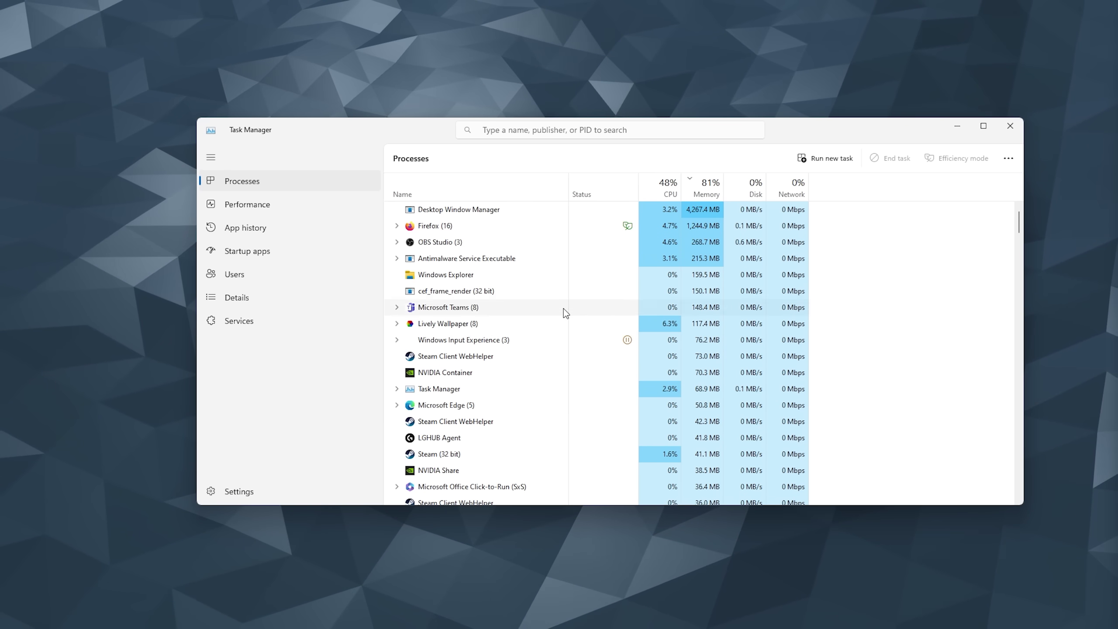
click(509, 131)
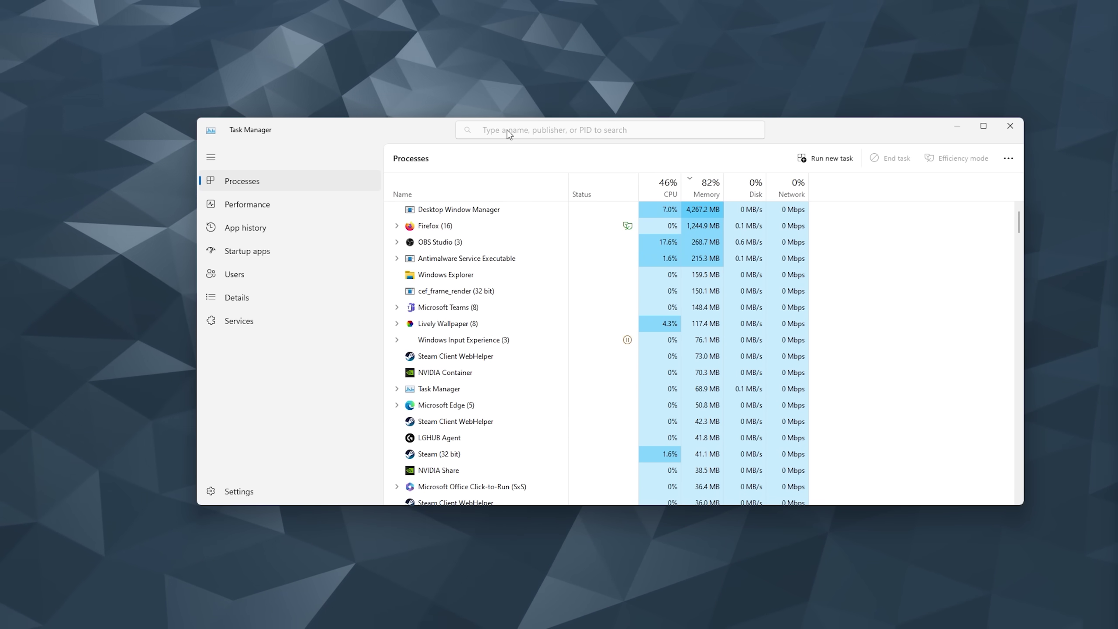
text(st)
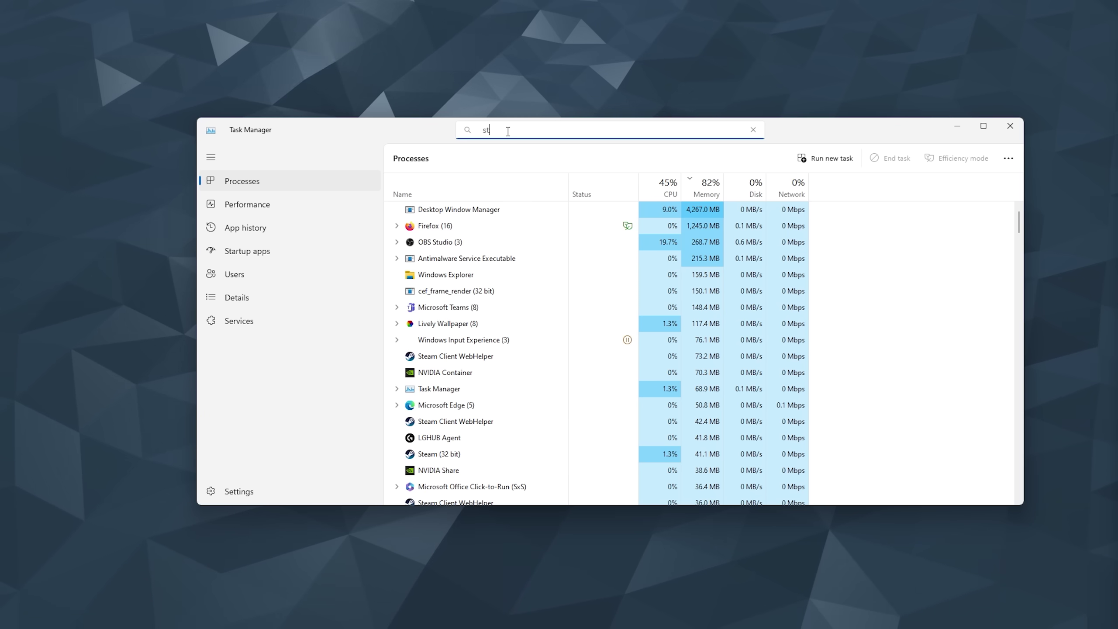
text(eam)
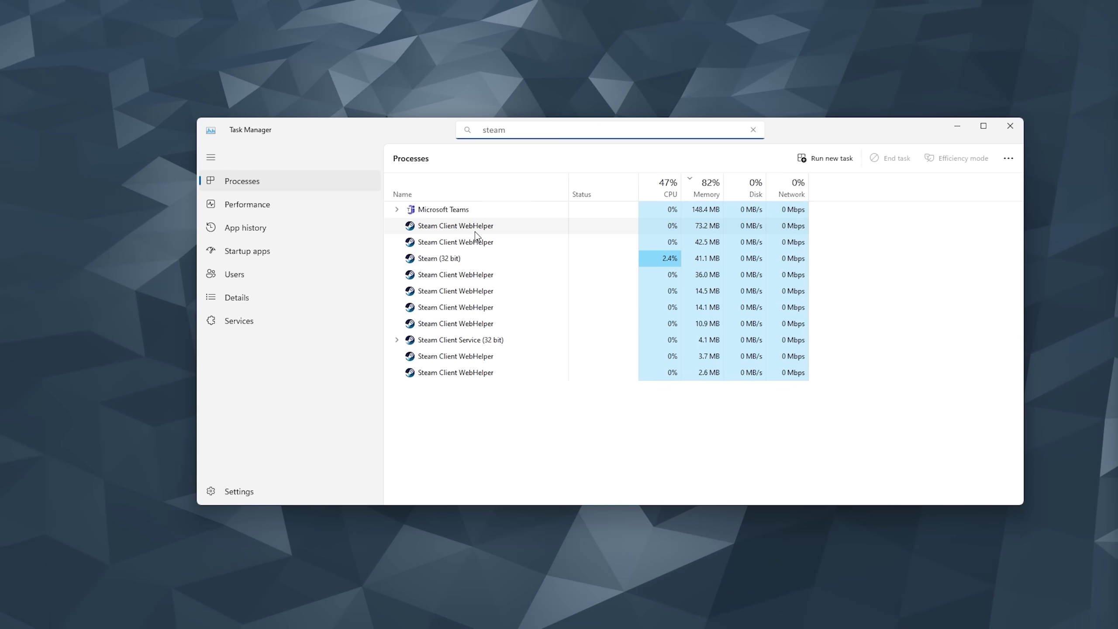
right_click(429, 261)
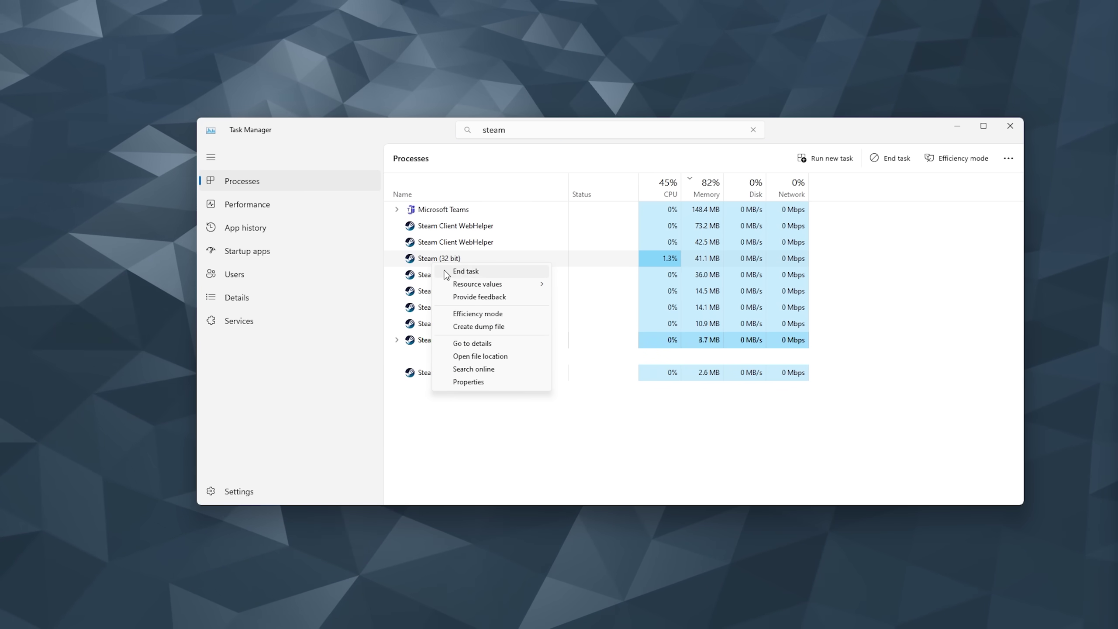
click(456, 273)
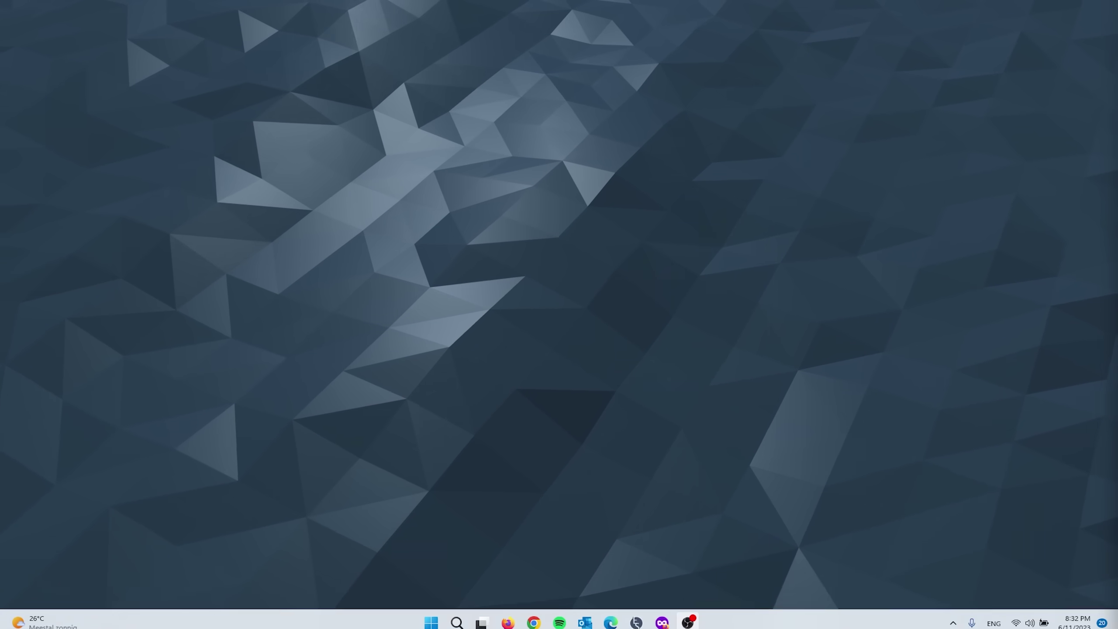
Open File Explorer and browse to C:\Program Files (x86)\Steam.
click(456, 616)
text(f)
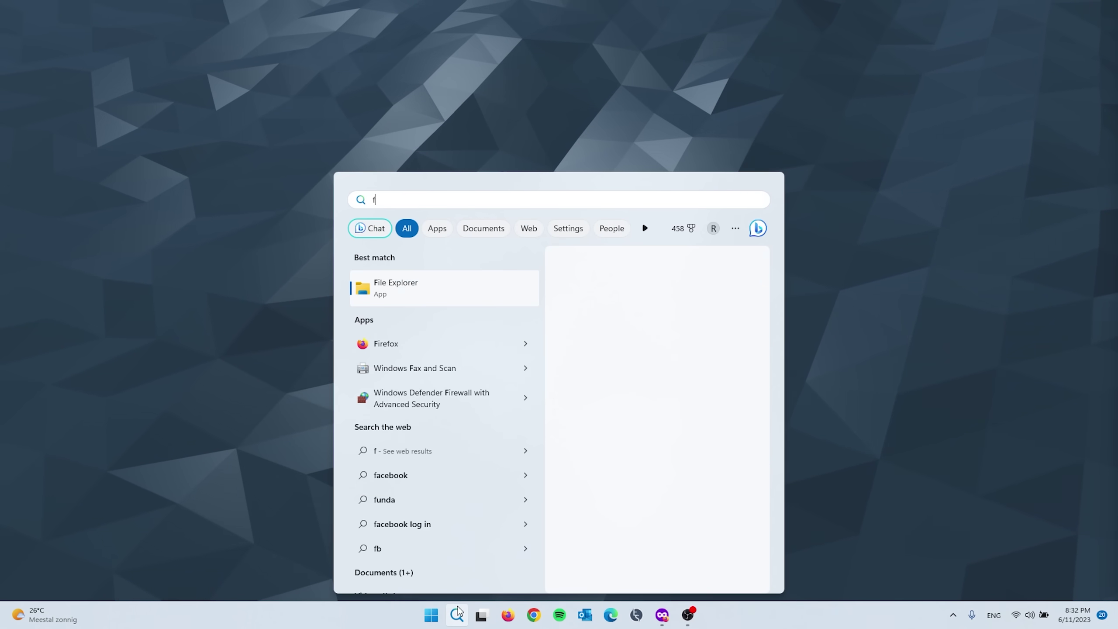
text(ile)
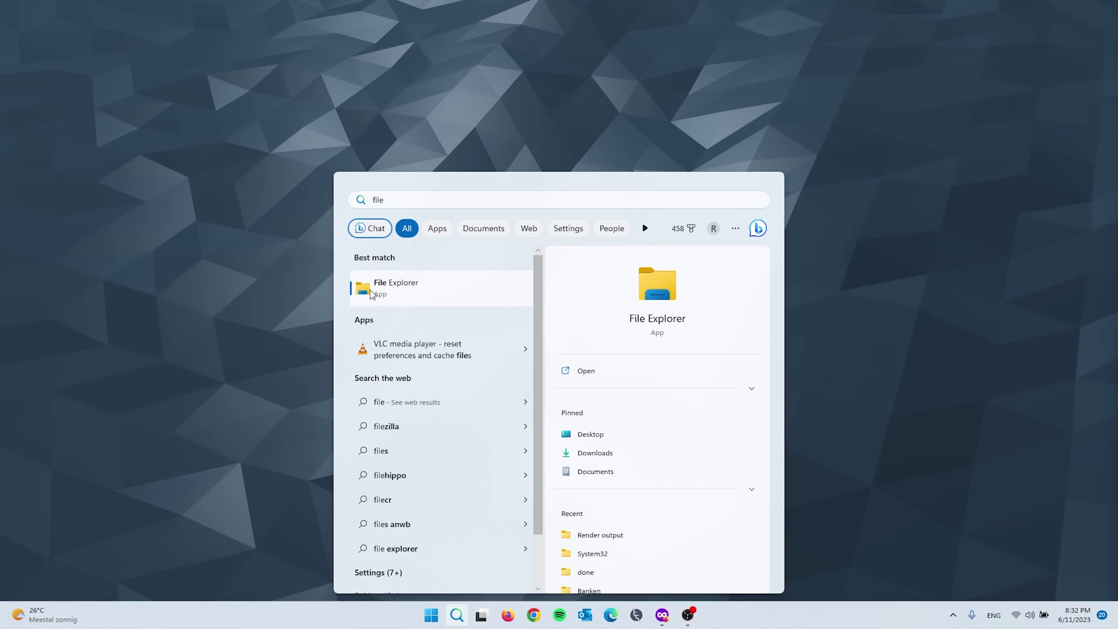
click(370, 290)
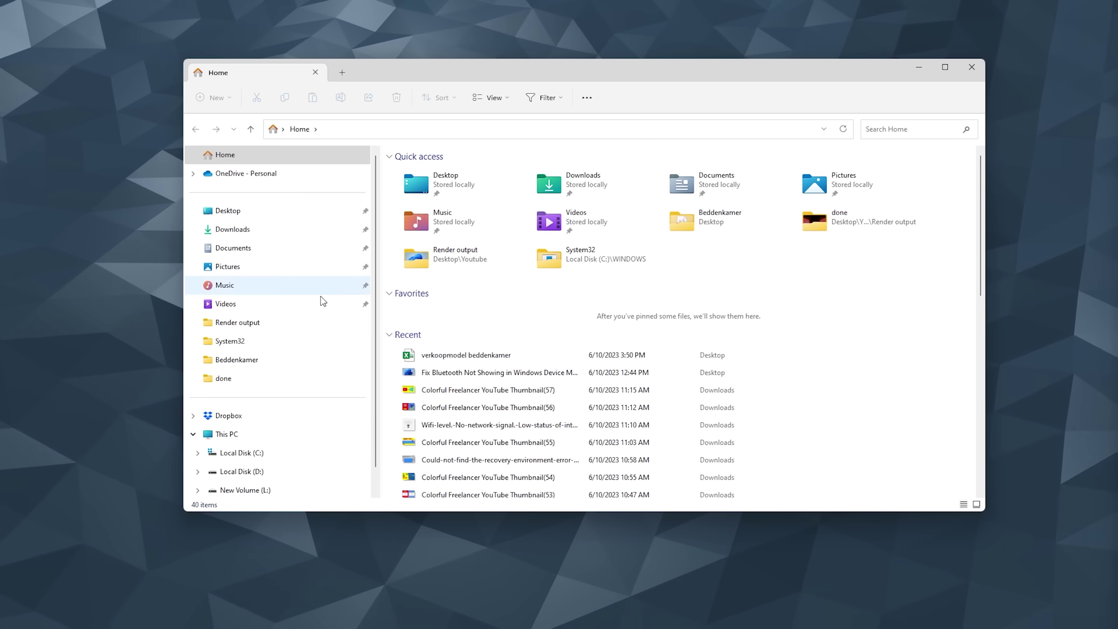
click(272, 432)
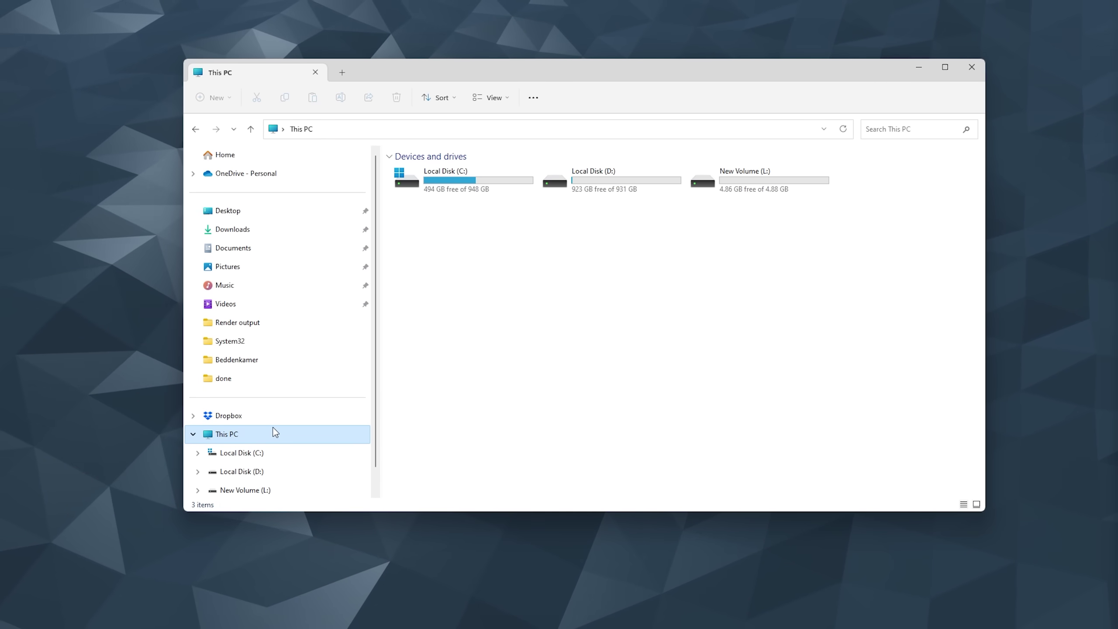
double_click(450, 187)
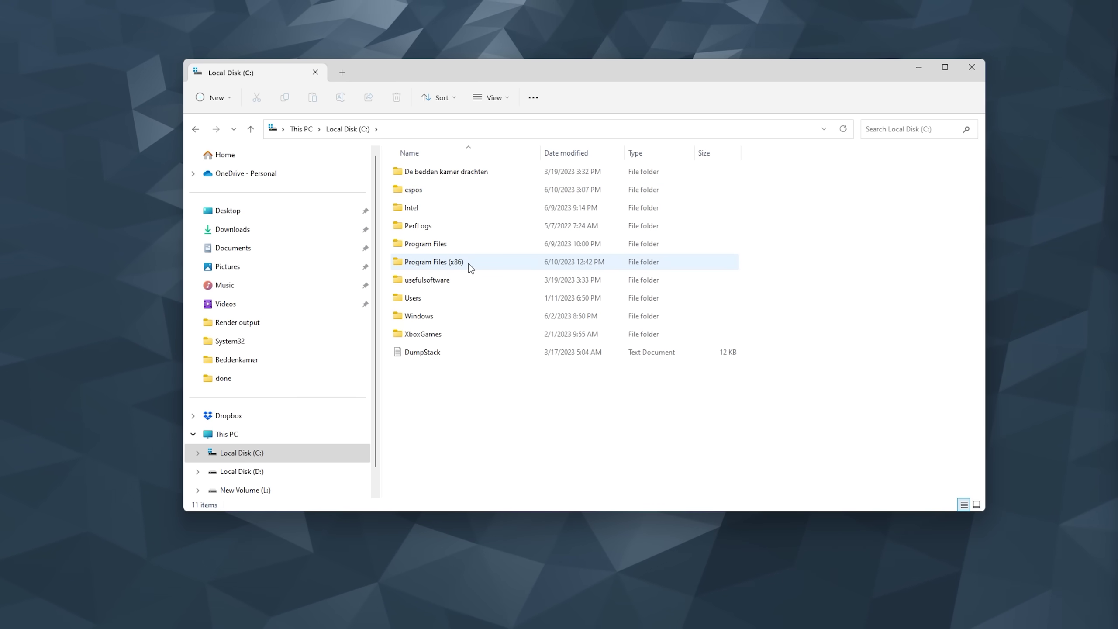
mouse_move(456, 268)
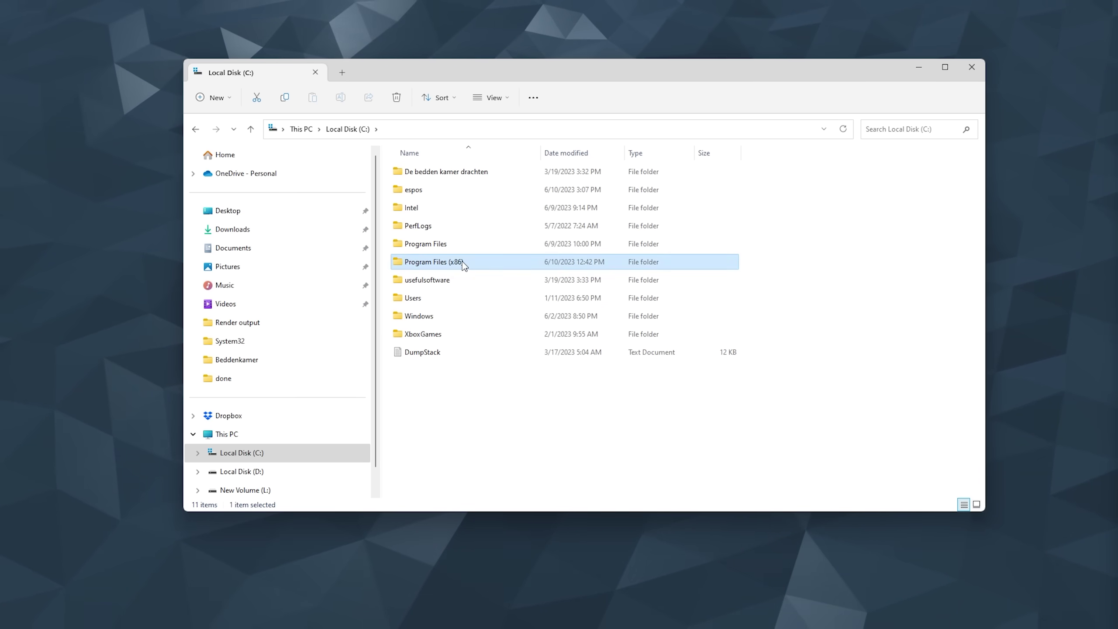
double_click(462, 261)
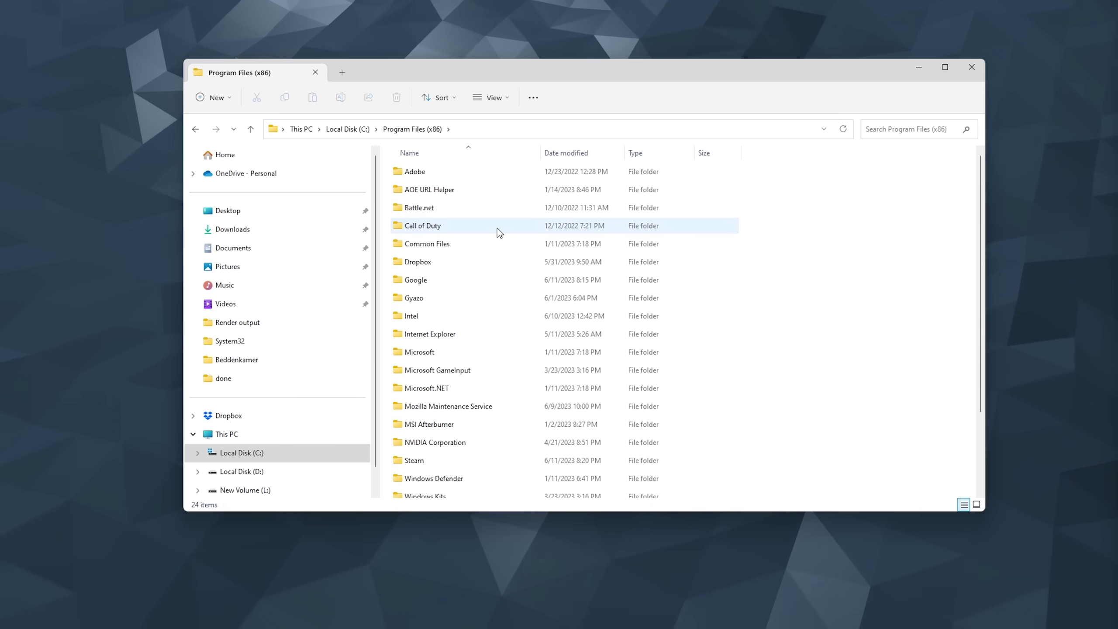
mouse_move(497, 228)
scroll(497, 228, down, 1)
scroll(497, 228, down, 1)
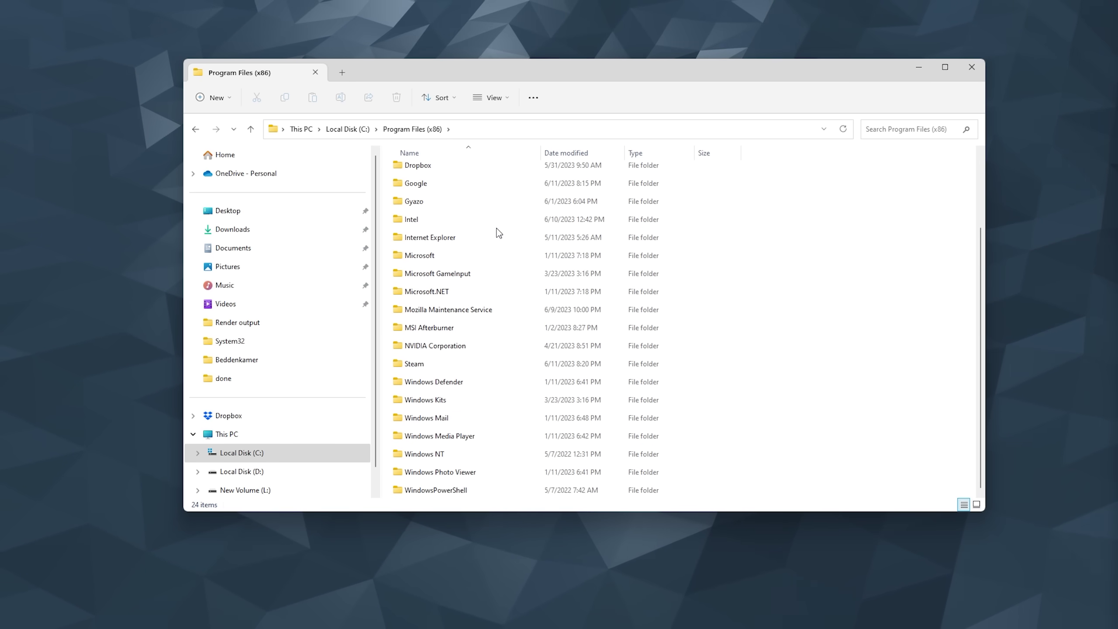
double_click(444, 364)
Delete the userdata folder from the Steam folder.
scroll(525, 189, down, 3)
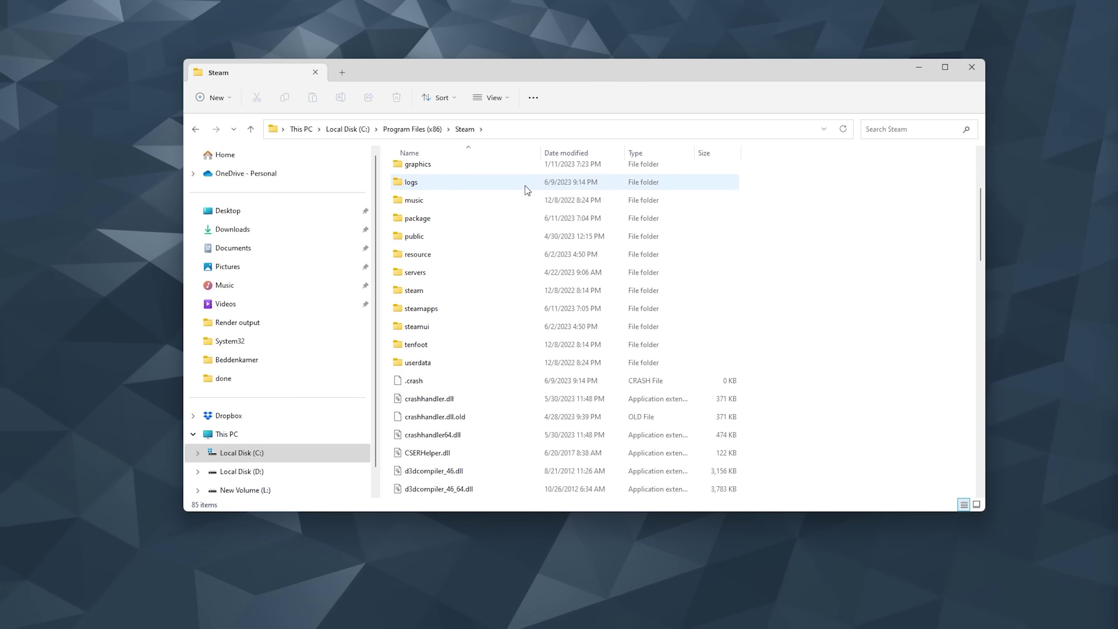
double_click(465, 363)
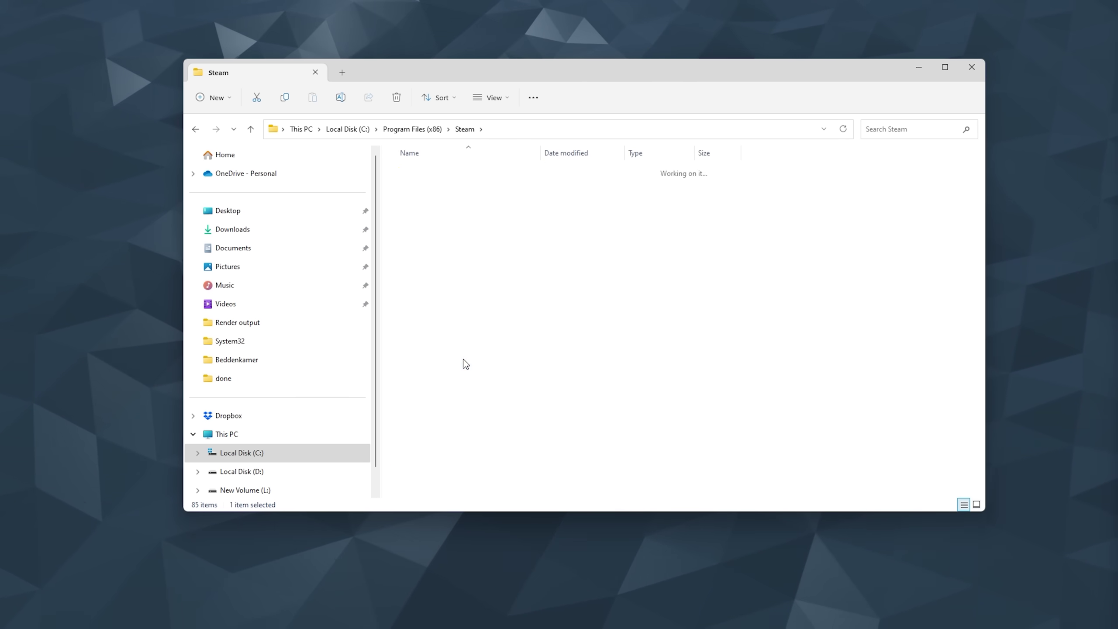
key(alt+Left)
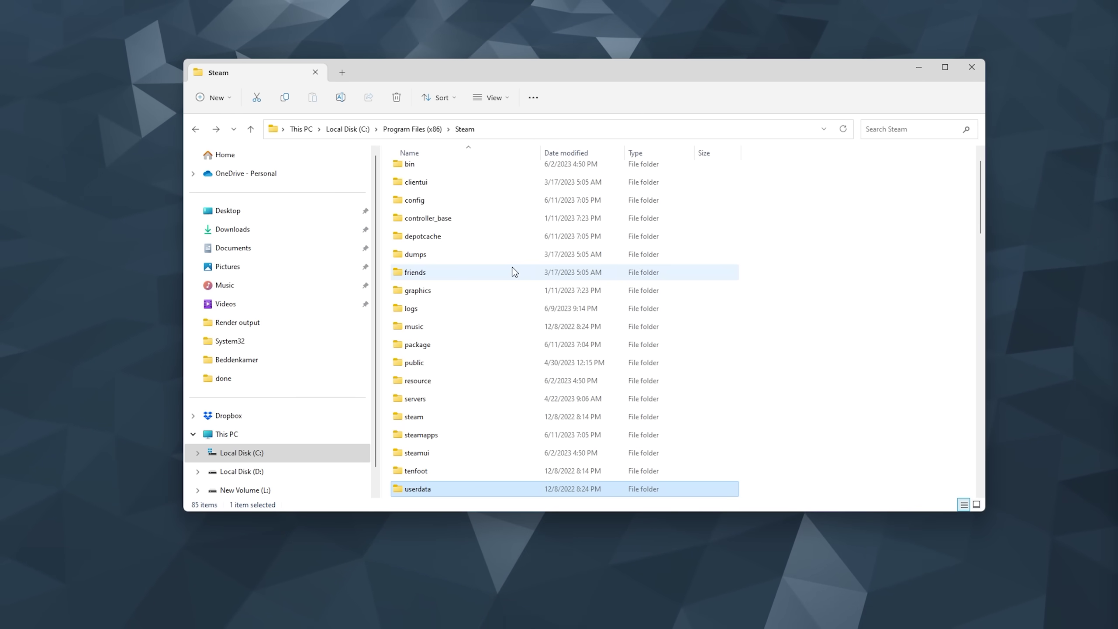
scroll(517, 269, down, 2)
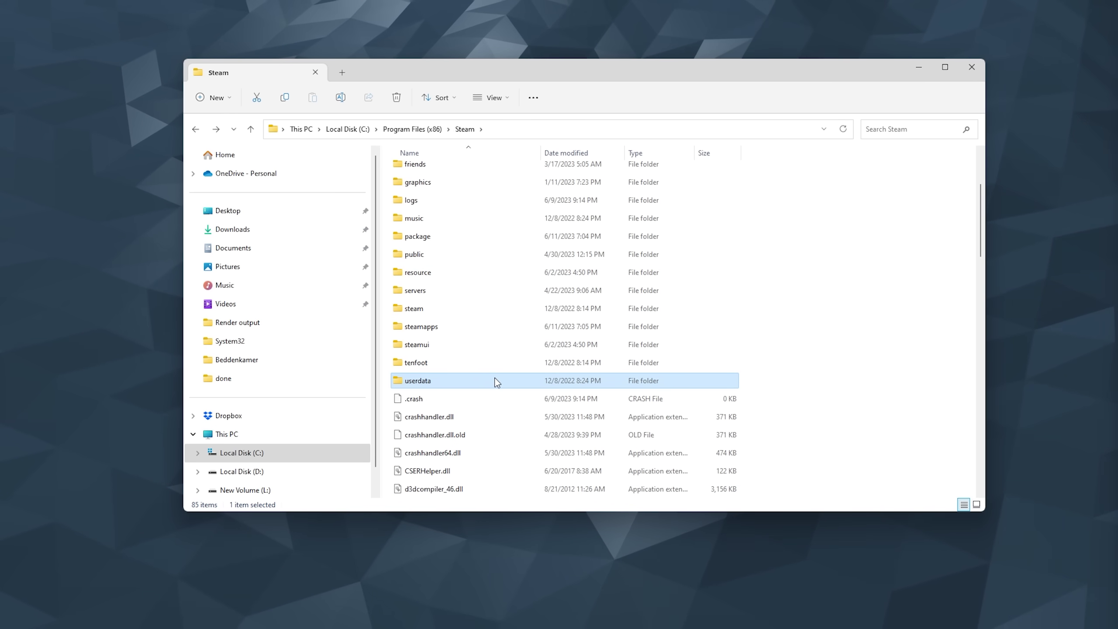
right_click(467, 382)
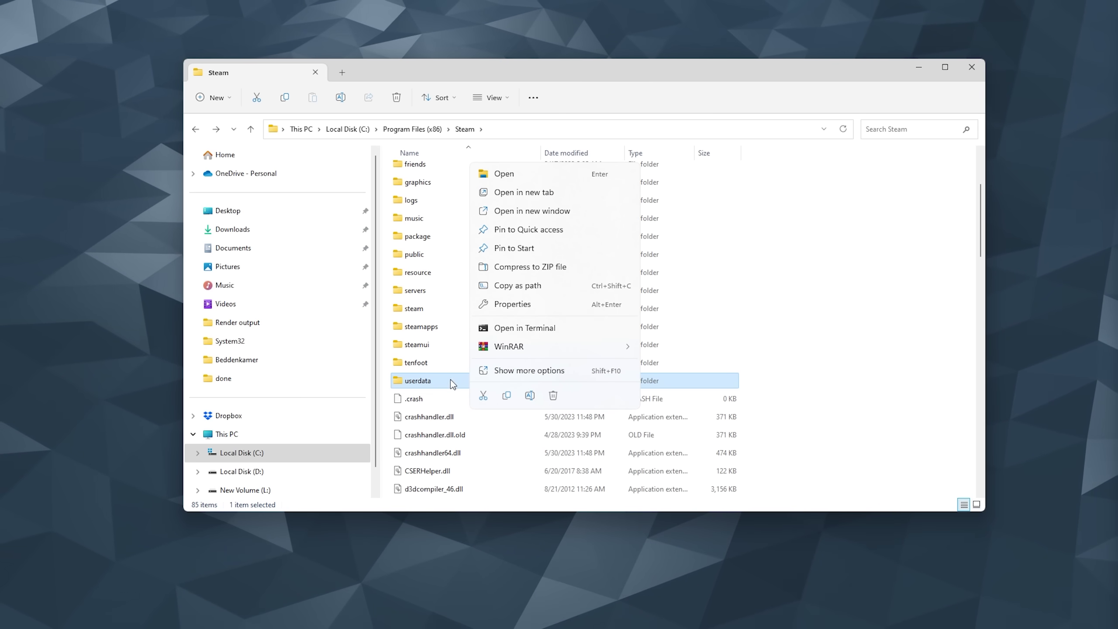
click(554, 396)
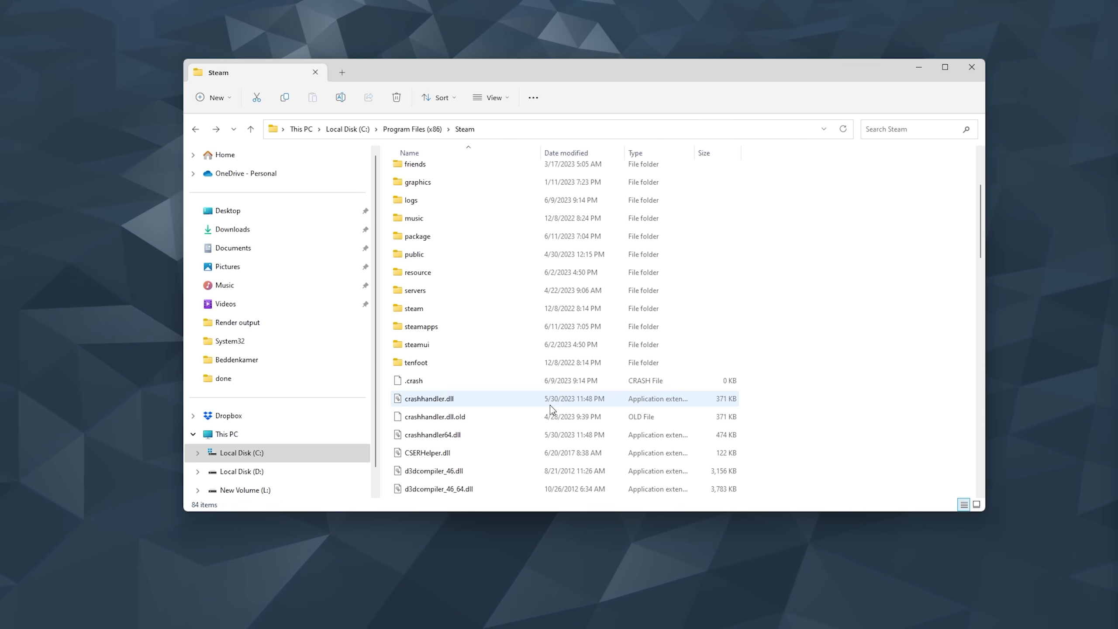
scroll(607, 396, up, 3)
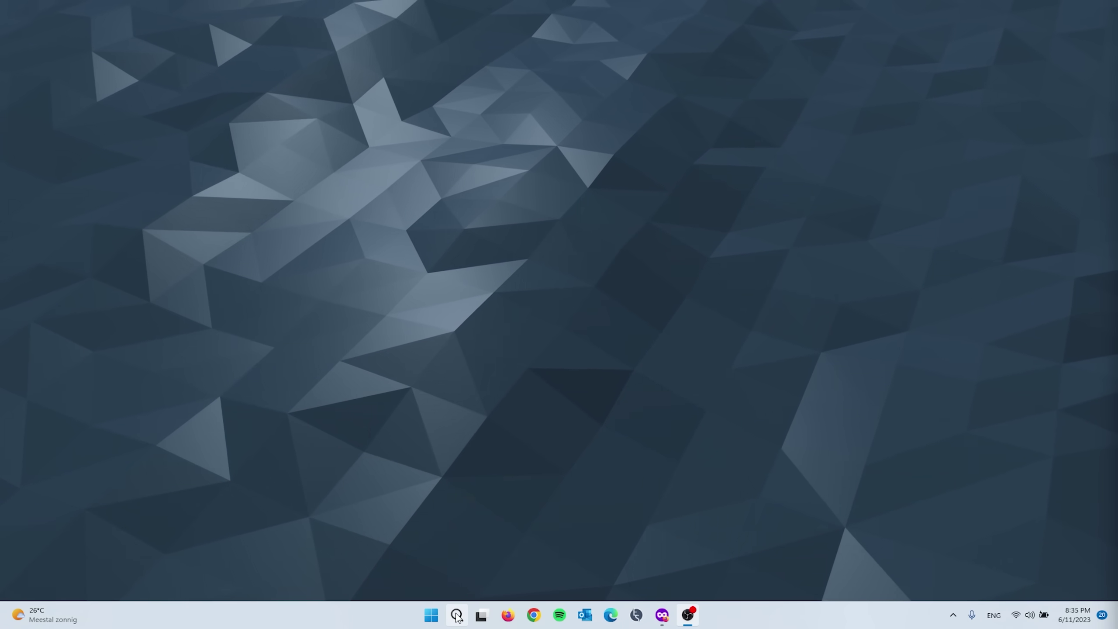
Launch Steam and open its Download Settings through View > Downloads.
click(457, 616)
text(stea)
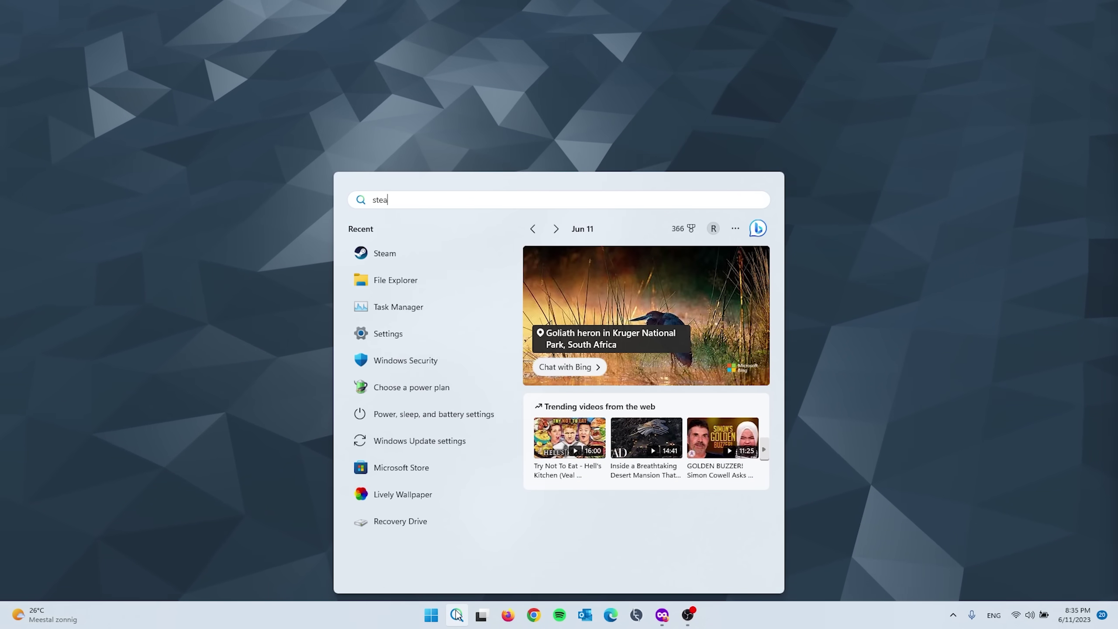
click(383, 293)
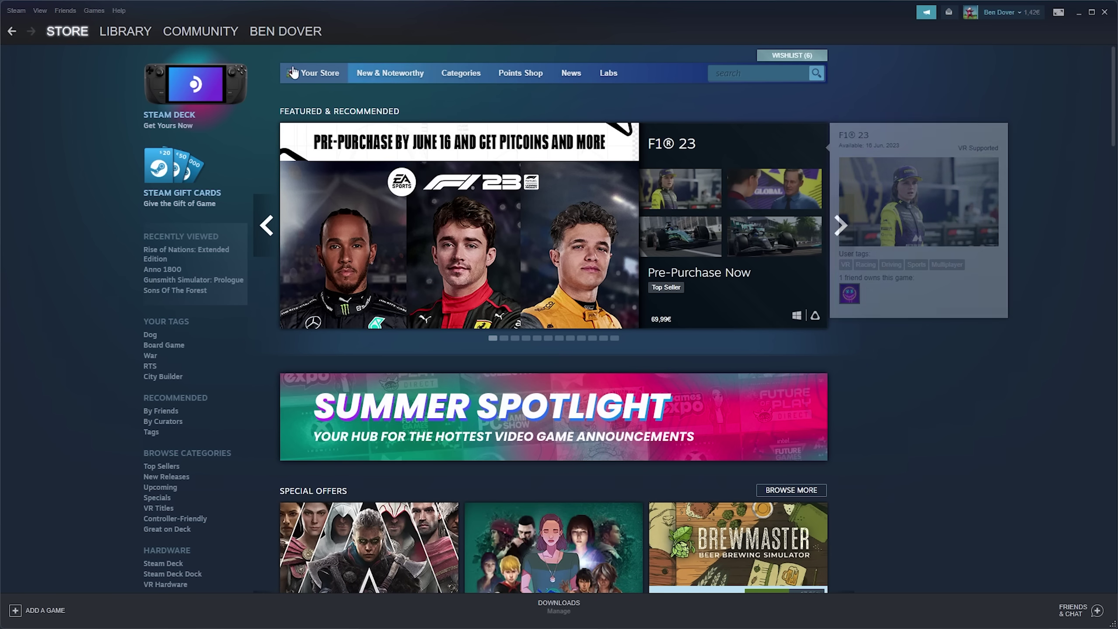
click(41, 10)
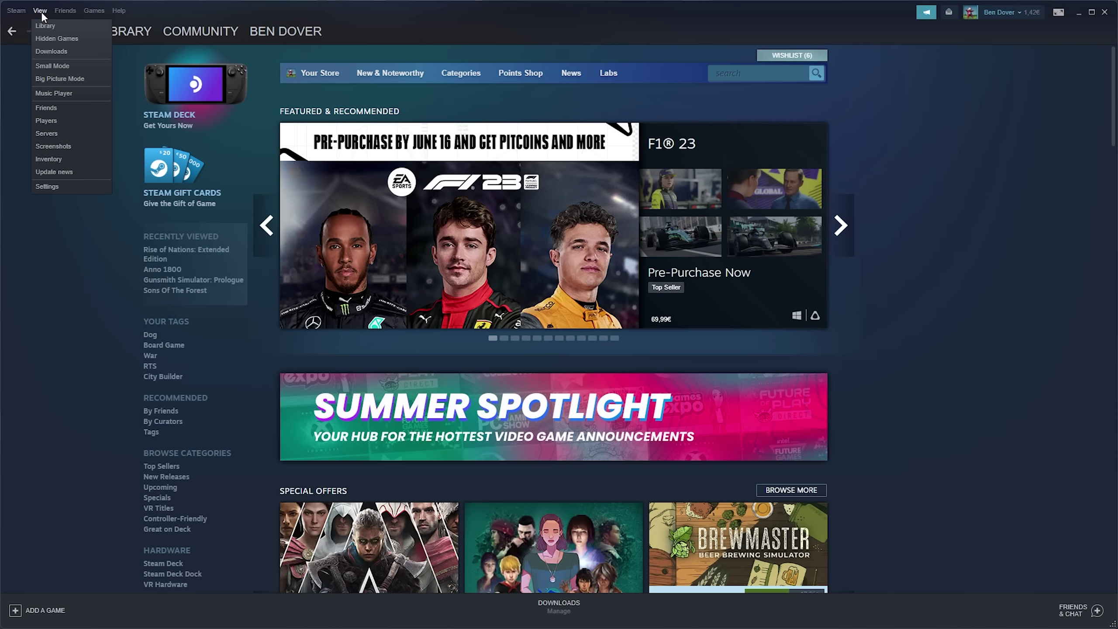
click(64, 52)
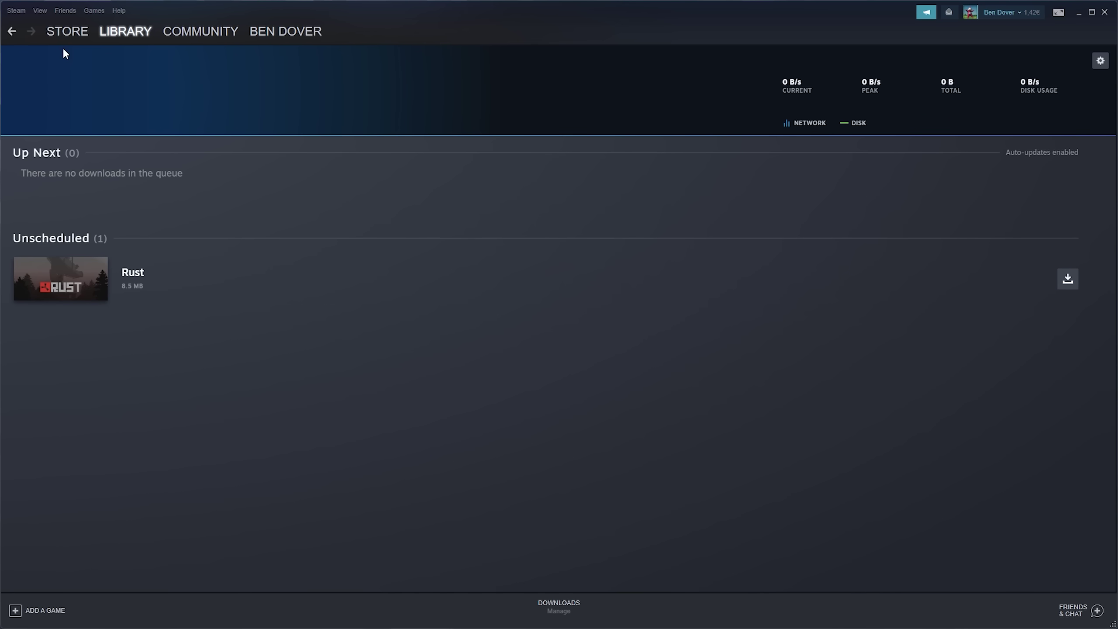
click(1100, 62)
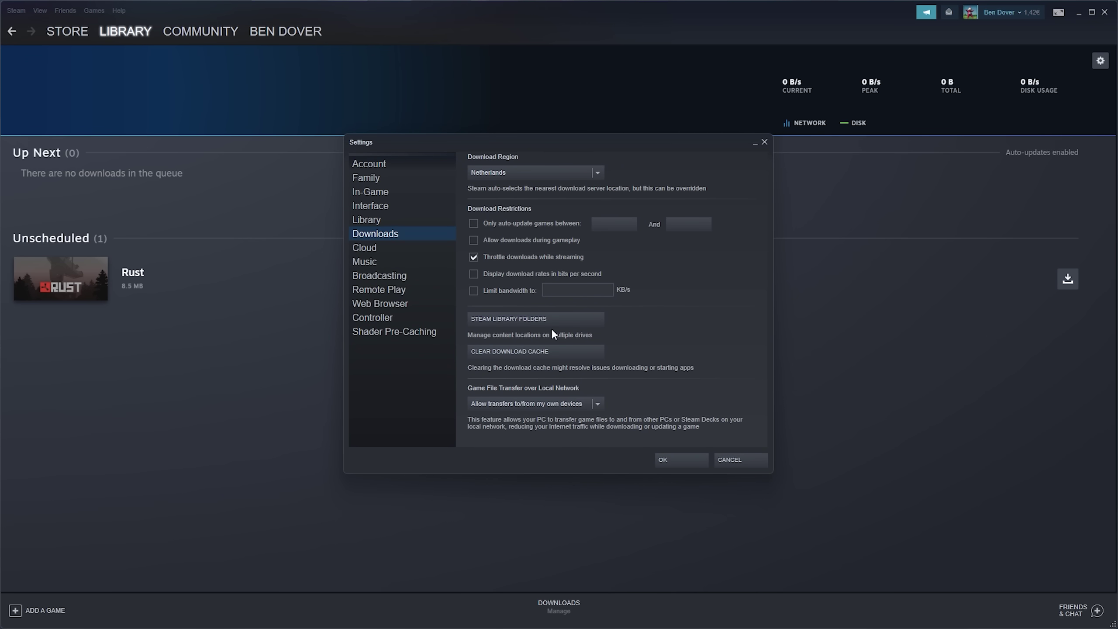
Run Repair Folder on the C: Steam library folder in Storage Manager.
click(530, 315)
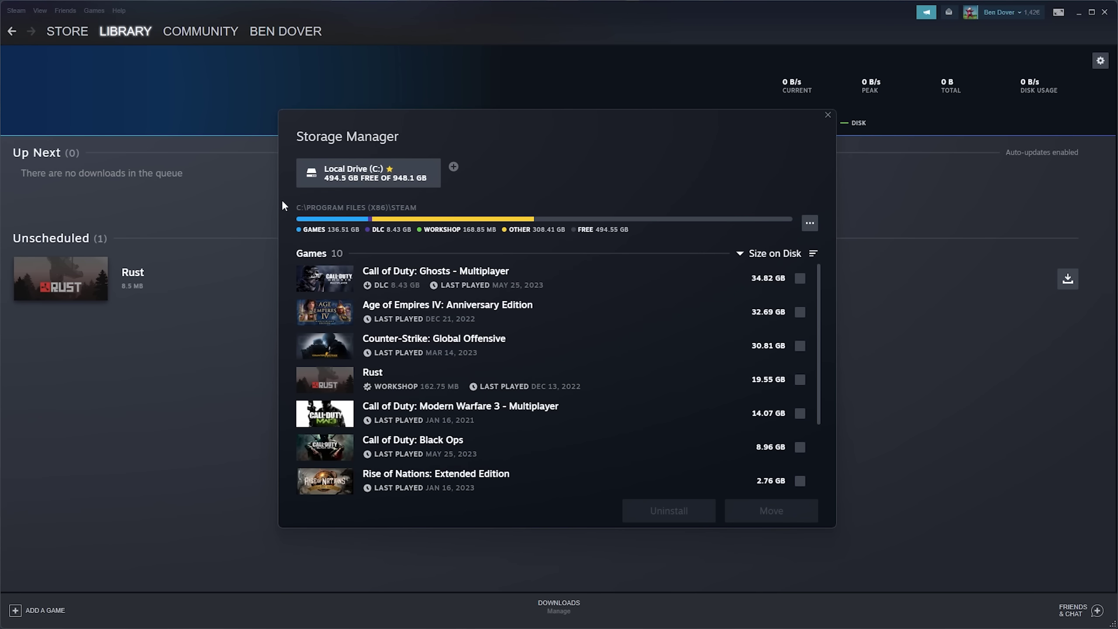
click(808, 223)
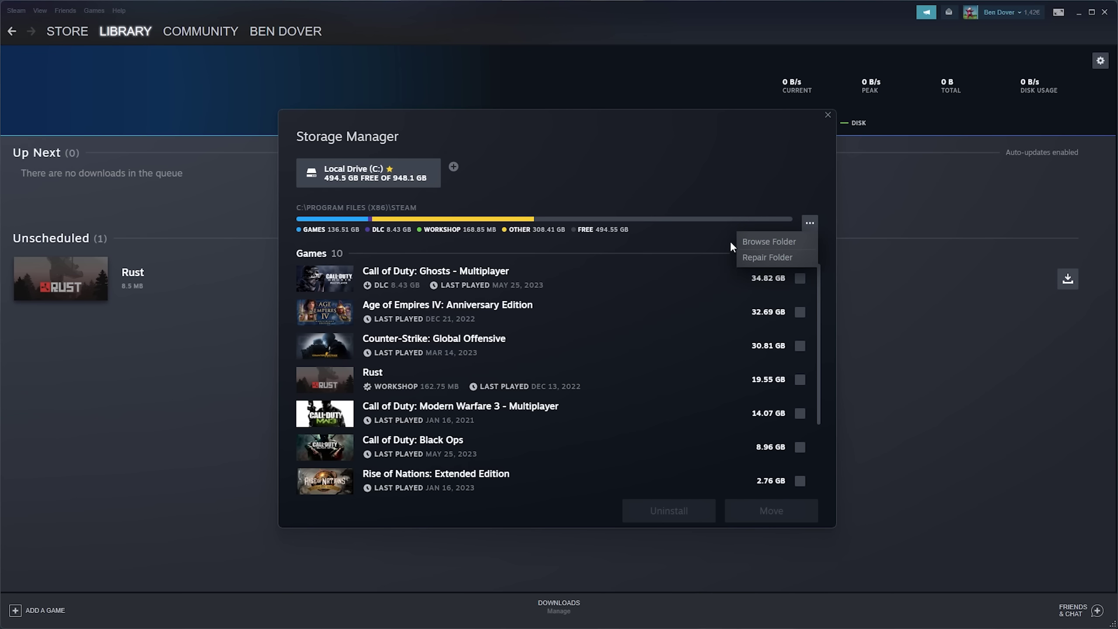
click(774, 257)
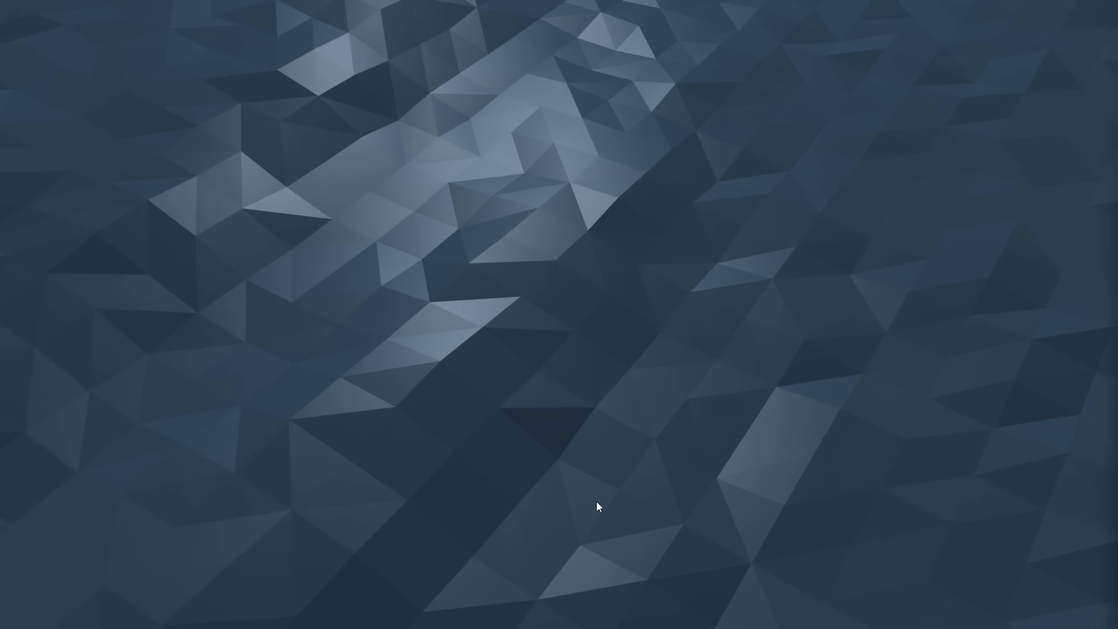
Relaunch Steam and view the Local Files properties of Age of Empires IV: Anniversary Edition.
click(456, 613)
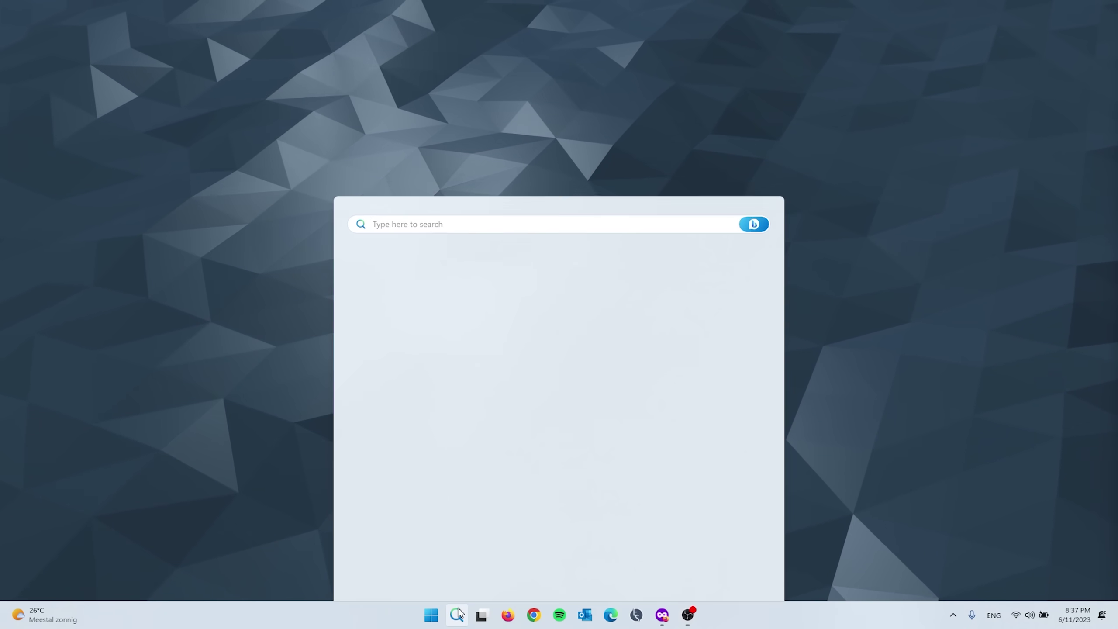
click(384, 253)
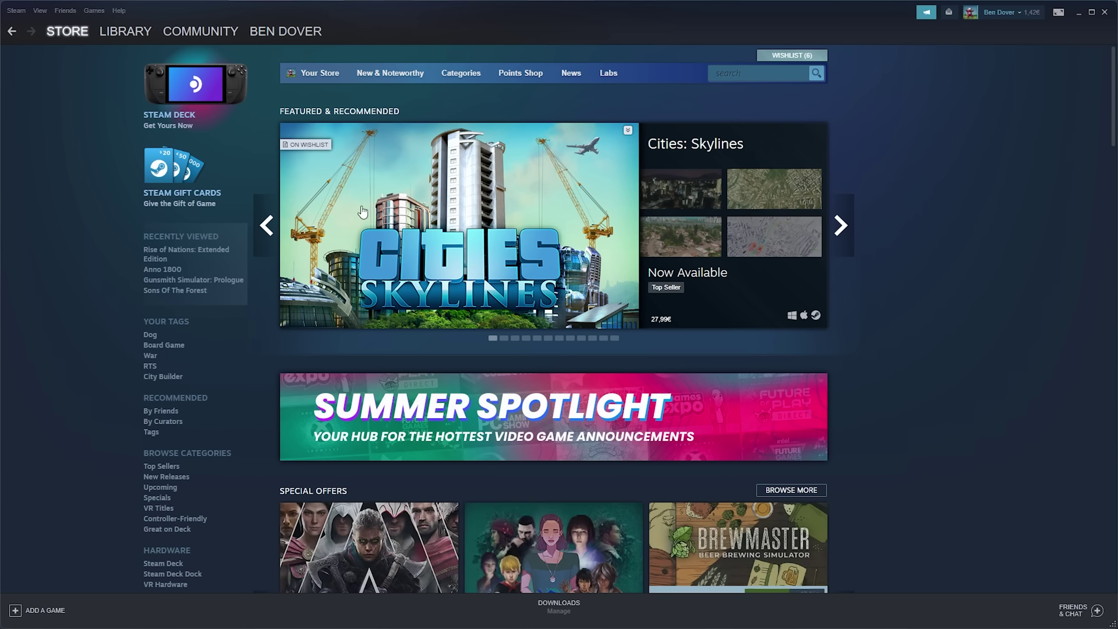
click(140, 34)
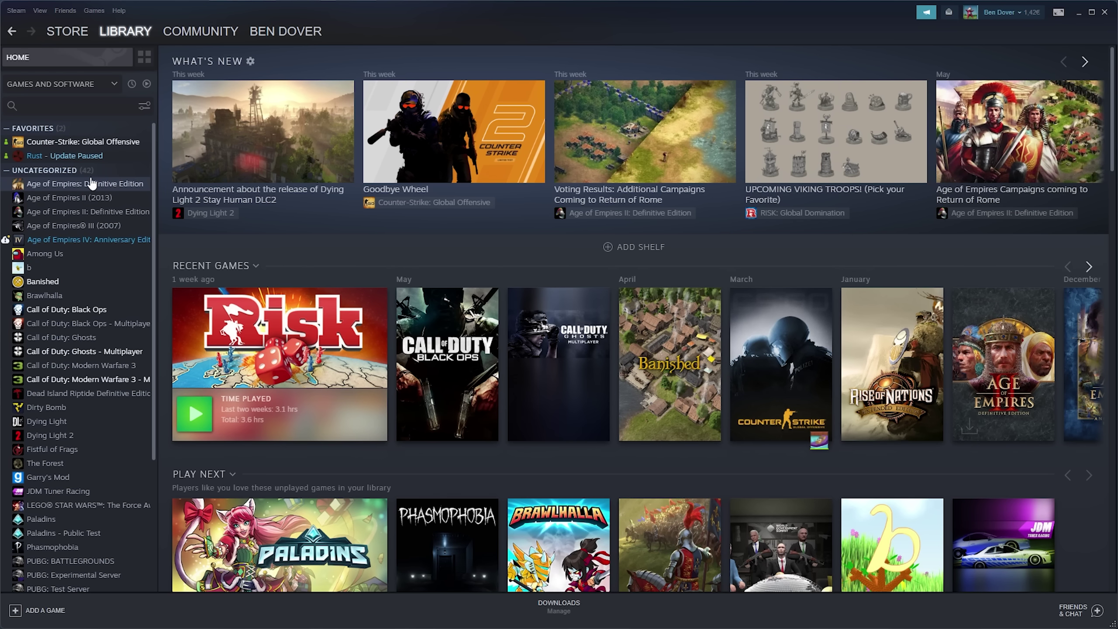
right_click(67, 239)
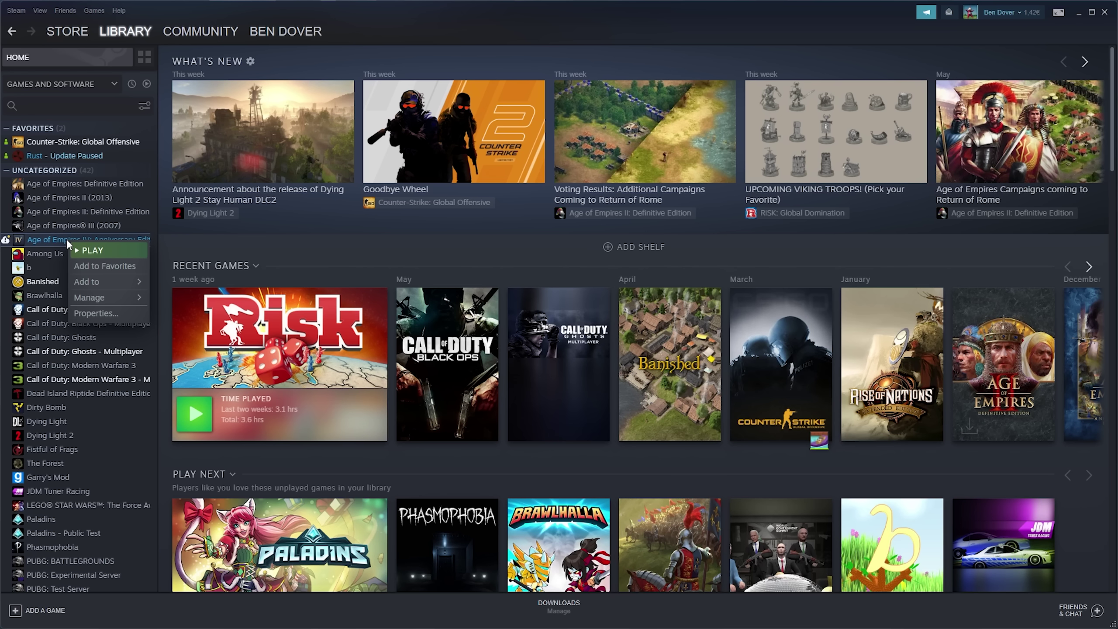
click(92, 313)
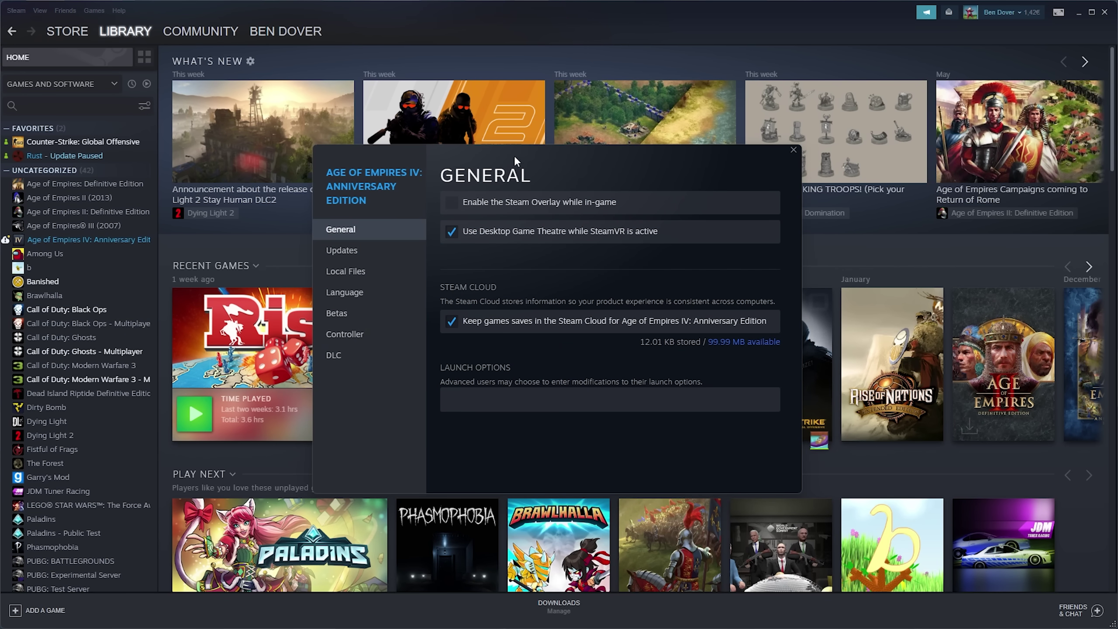
click(361, 270)
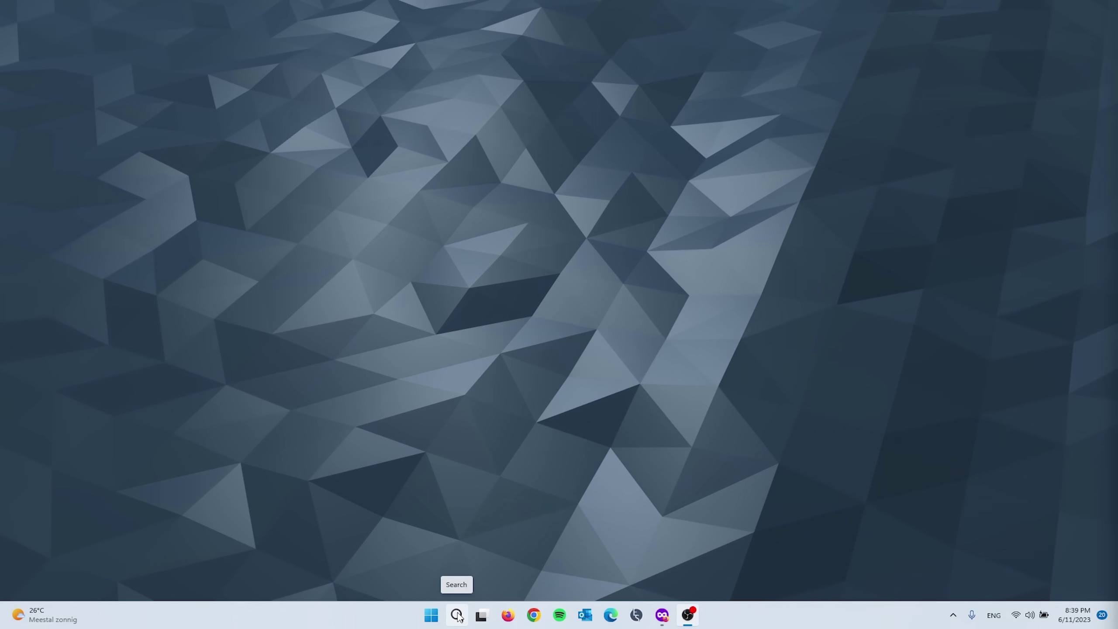
Launch Windows Defender Firewall with Advanced Security from Windows search.
click(456, 615)
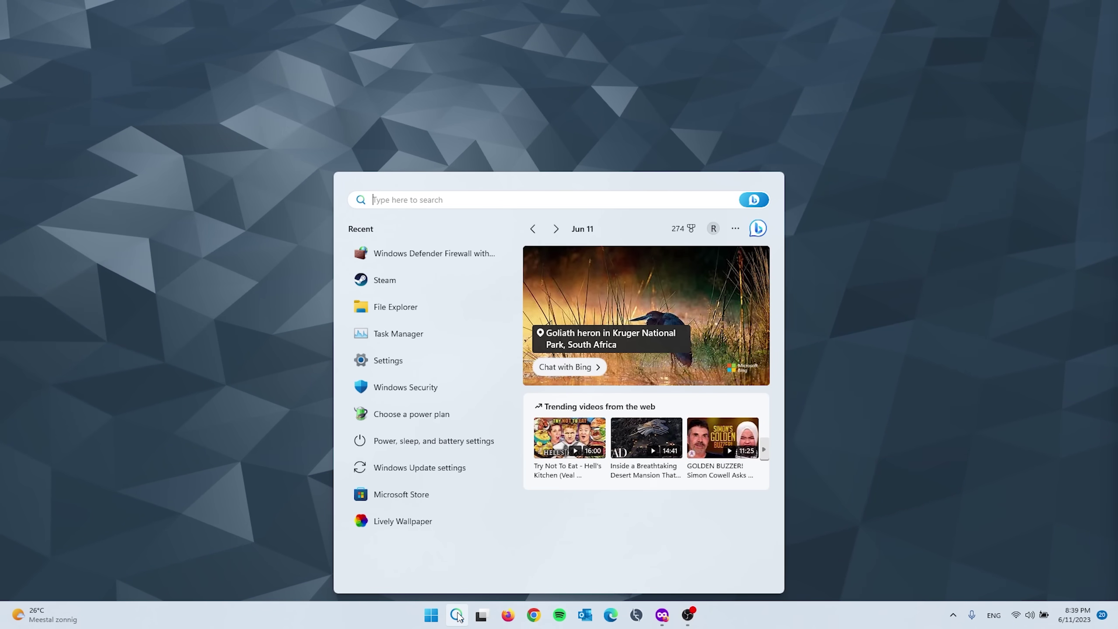
text(windows fir)
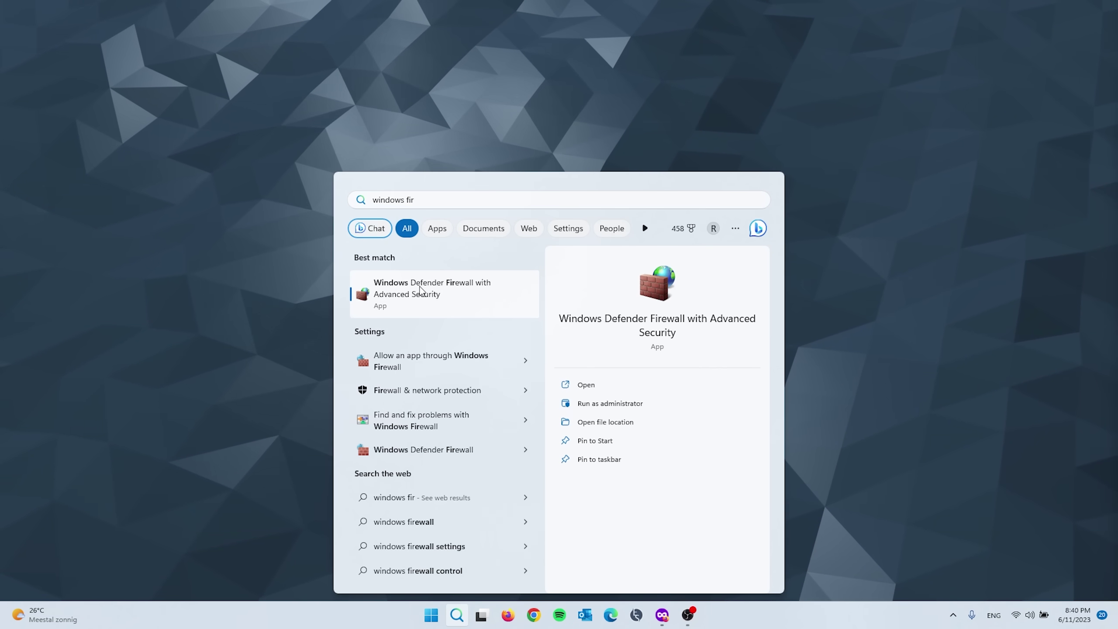
click(420, 291)
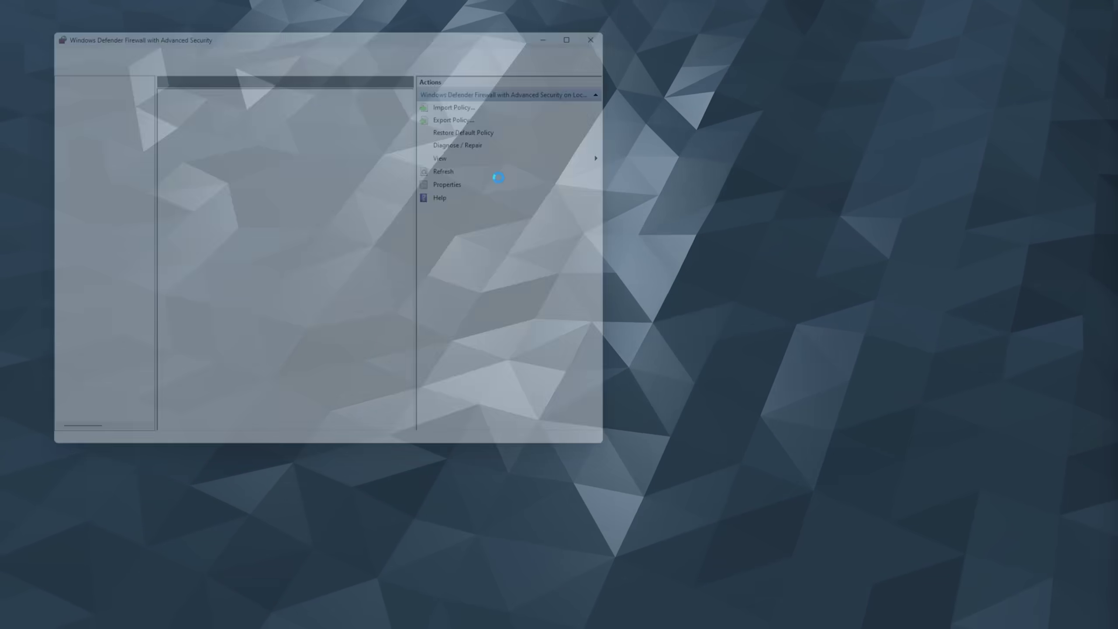
drag(348, 75, 598, 125)
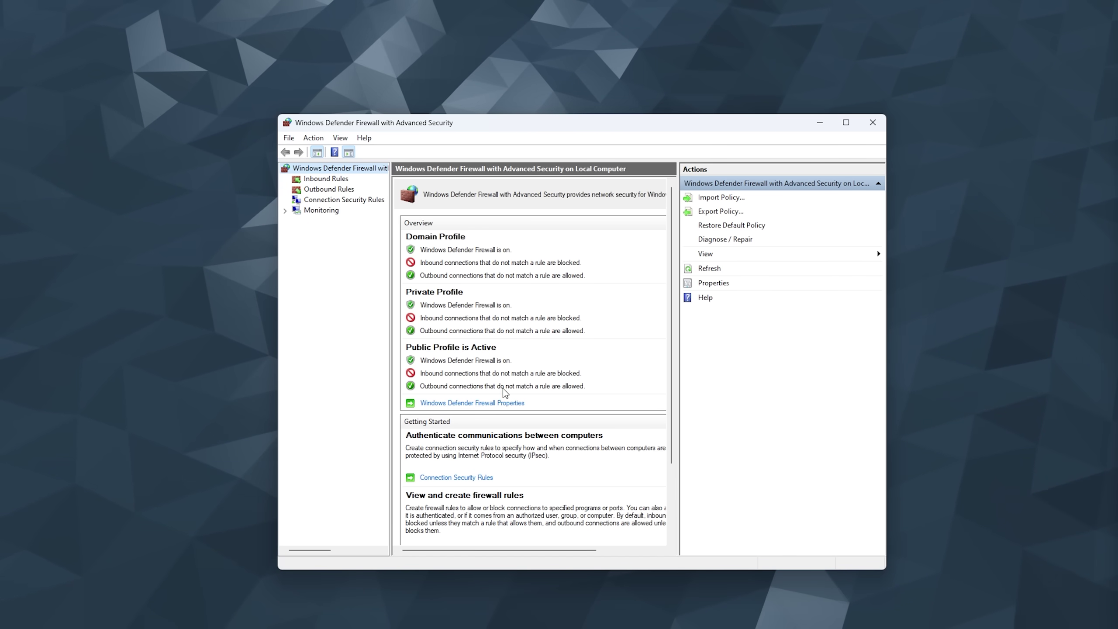
Set the Domain Profile firewall state to Off in Firewall Properties and confirm.
click(459, 404)
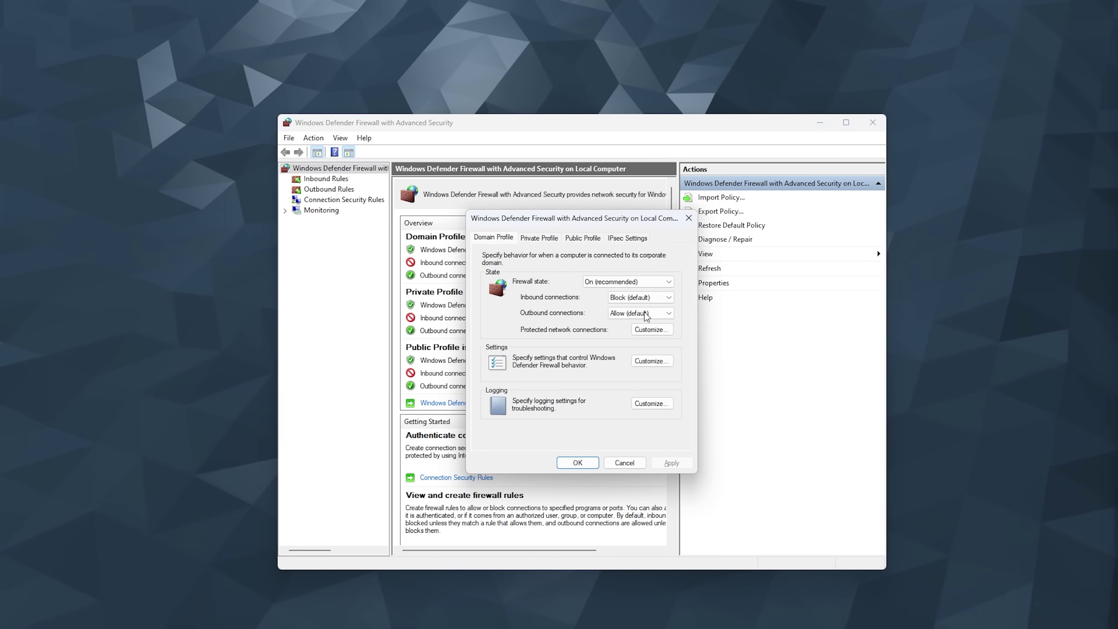
drag(606, 224, 560, 221)
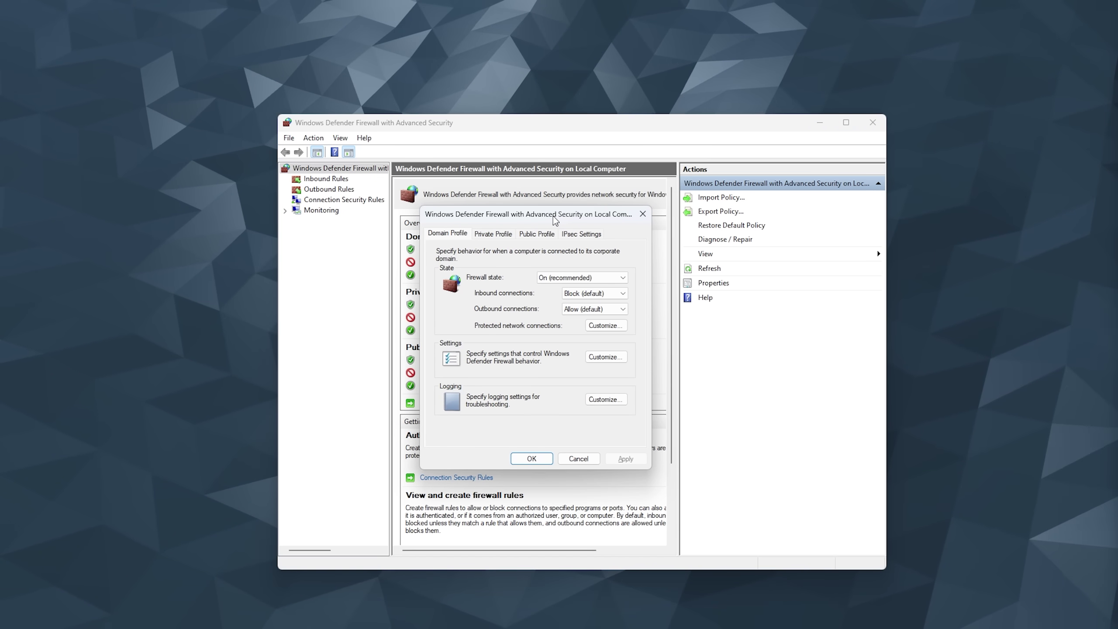
click(557, 279)
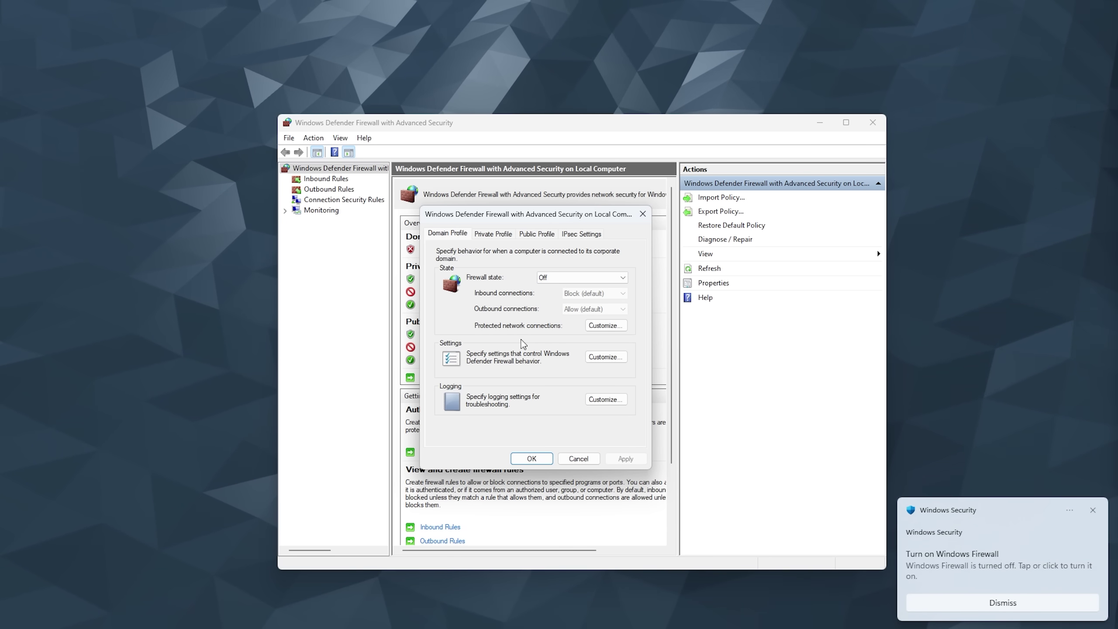
click(531, 459)
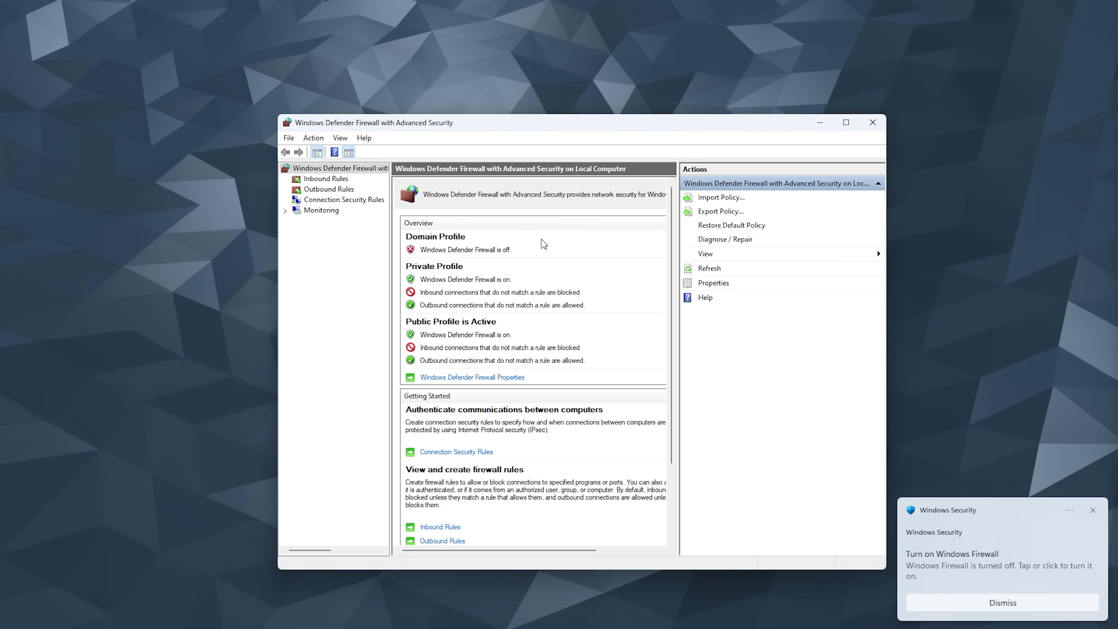